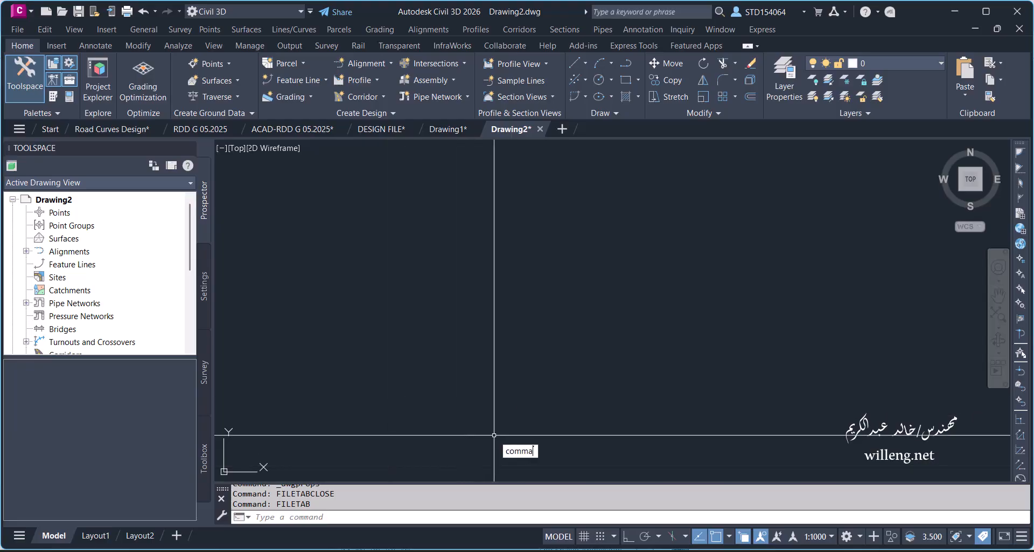
Hide the command line window with the COMMANDLINEHIDE command and accept closing it
{"action": "key", "text": "BackSpace"}
{"action": "type", "text": "nd"}
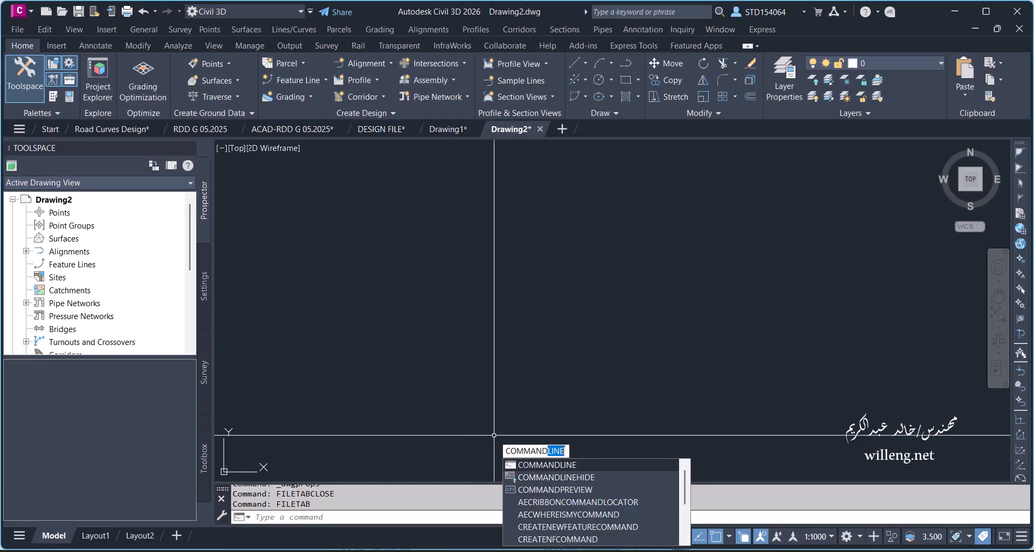
{"action": "left_click", "coordinate": [609, 489]}
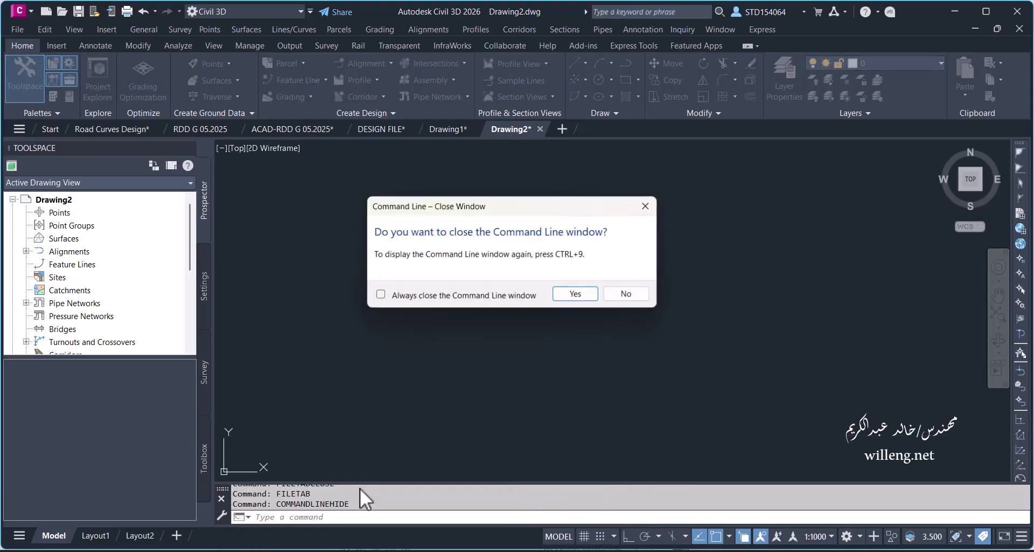
{"action": "left_click", "coordinate": [575, 295]}
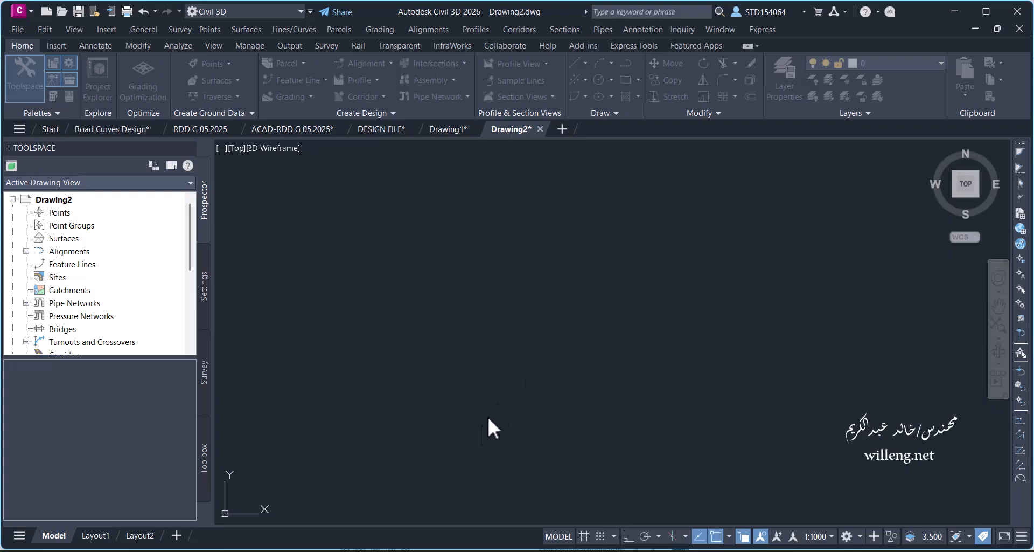
Restore the command line window with the COMMANDLINE command
{"action": "left_click", "coordinate": [452, 452]}
{"action": "left_click", "coordinate": [473, 448]}
{"action": "type", "text": "comm"}
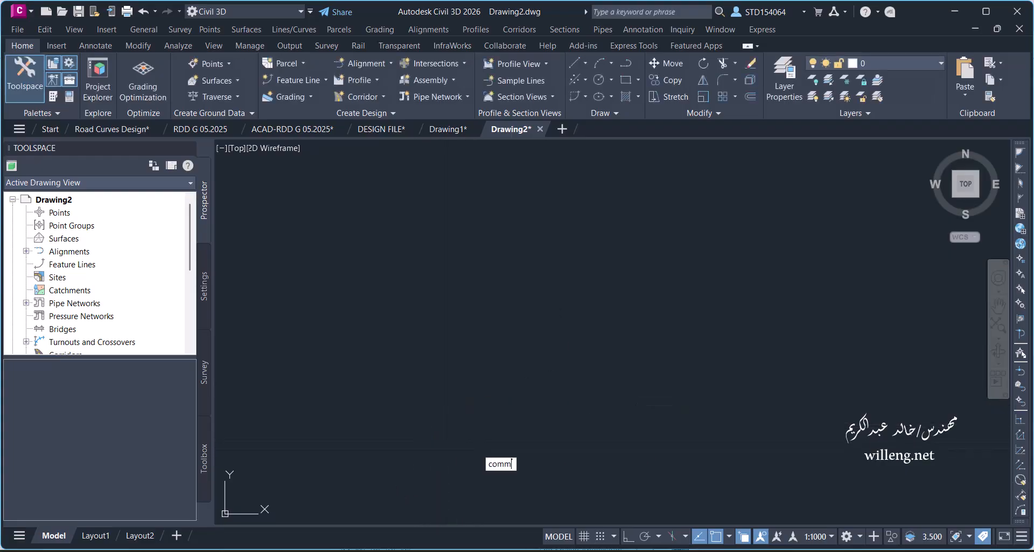
{"action": "type", "text": "andline"}
{"action": "key", "text": "Return"}
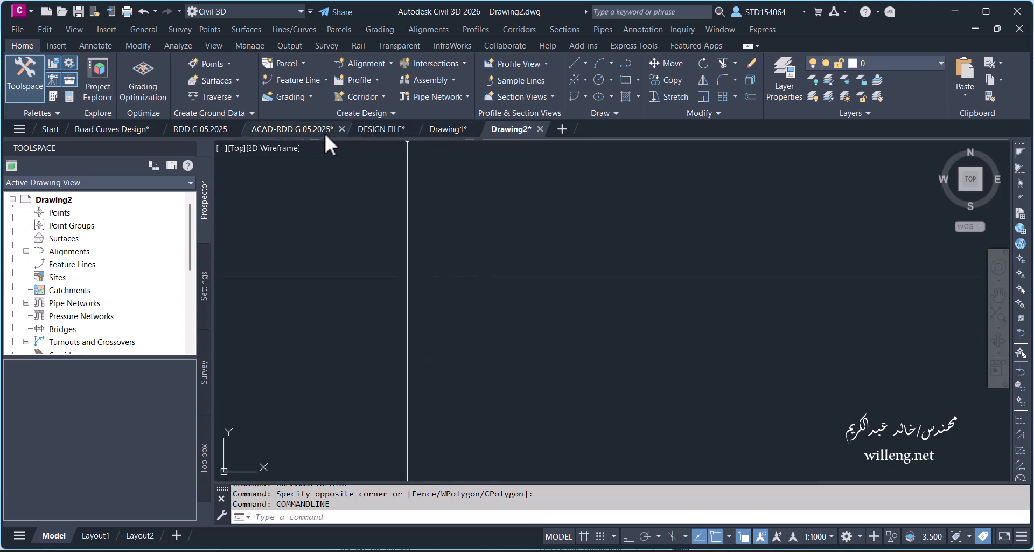
Switch to Drawing1 and back to Drawing2, and hide the drawing file tabs with the FILETABCLOSE command
{"action": "left_click", "coordinate": [447, 128]}
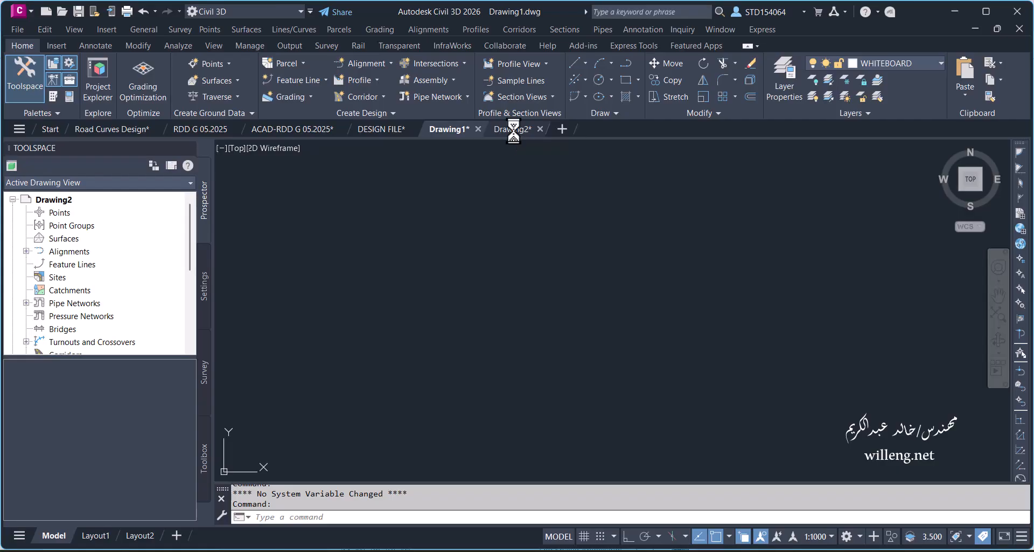
{"action": "left_click", "coordinate": [513, 128]}
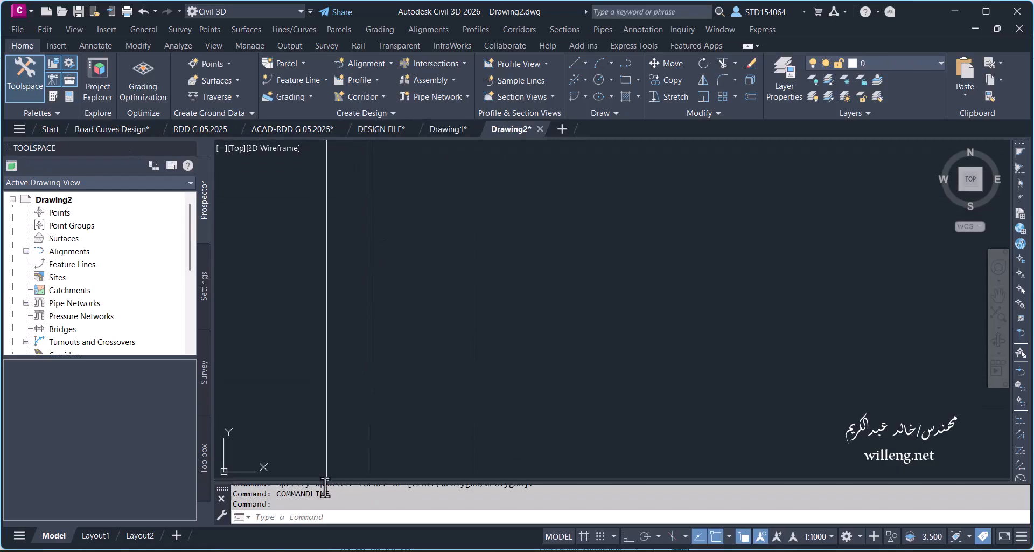
{"action": "left_click", "coordinate": [323, 517]}
{"action": "type", "text": "filetab"}
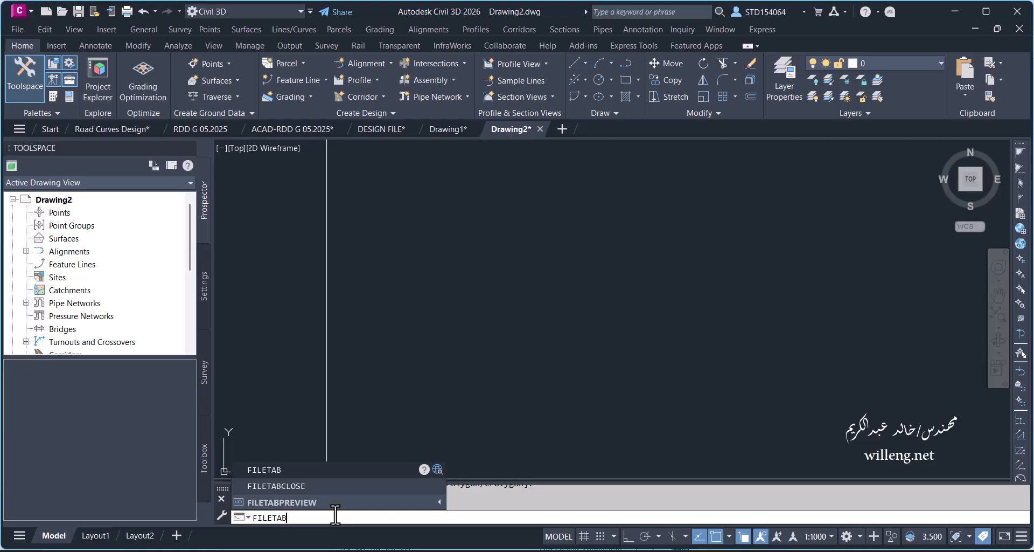
{"action": "left_click", "coordinate": [299, 485]}
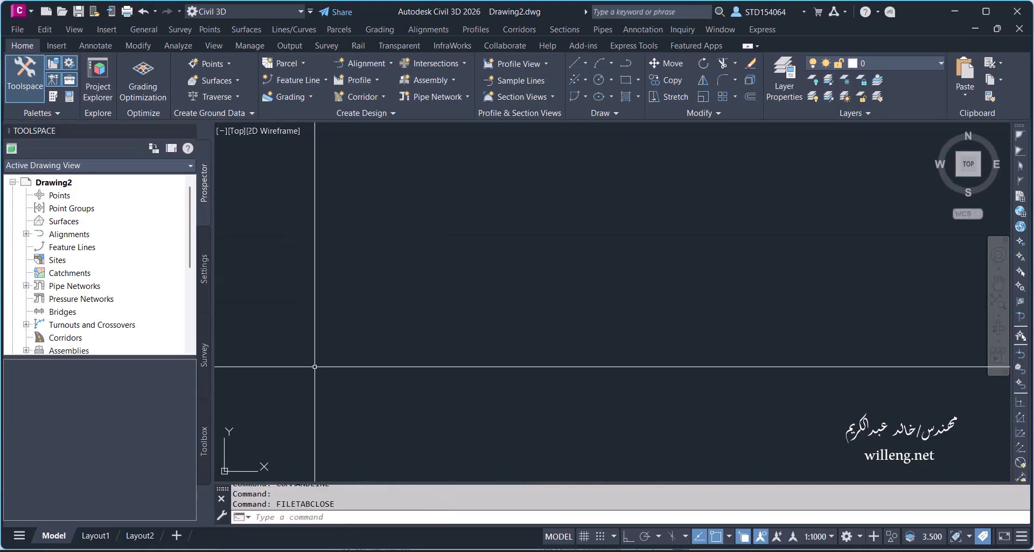
Restore the drawing file tabs with the FILETAB command
{"action": "left_click", "coordinate": [313, 515]}
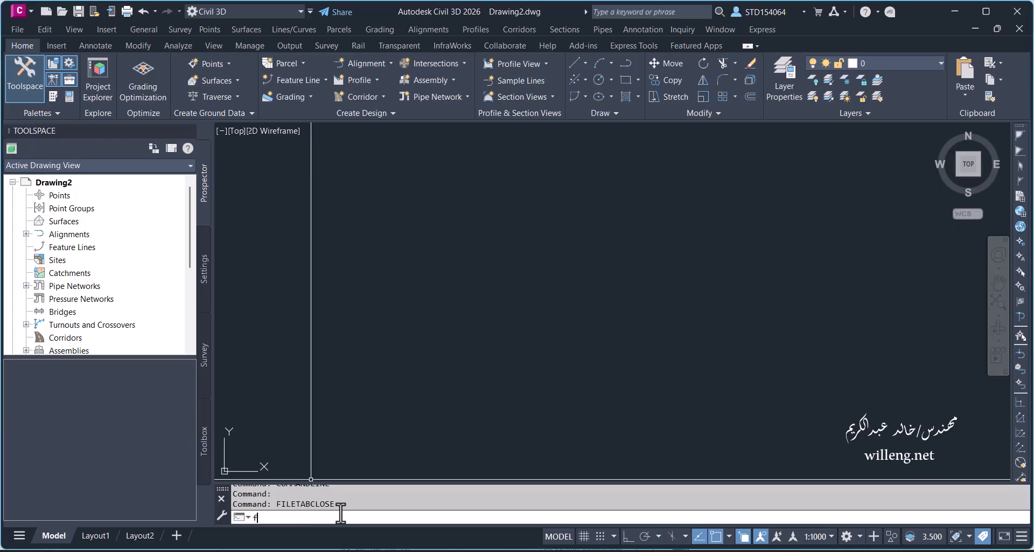
{"action": "type", "text": "filet"}
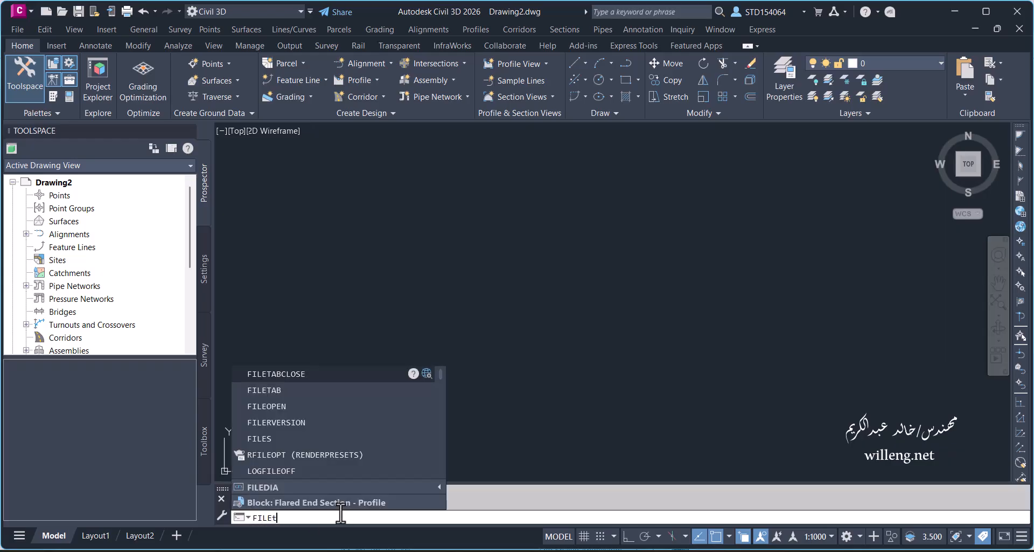
{"action": "type", "text": "ab"}
{"action": "key", "text": "Return"}
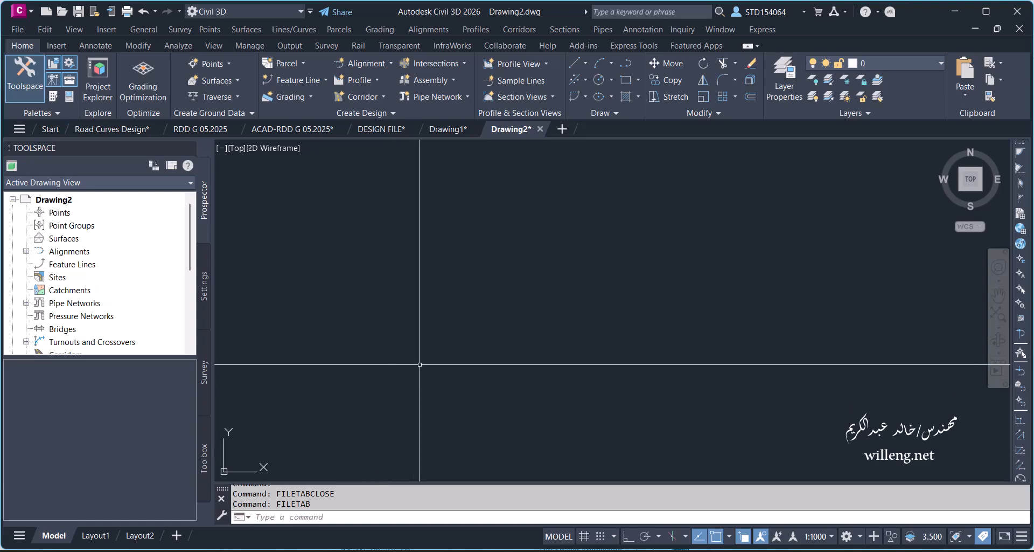
Hide the menu bar through the Quick Access Toolbar customization options, and show it again
{"action": "left_click", "coordinate": [16, 31]}
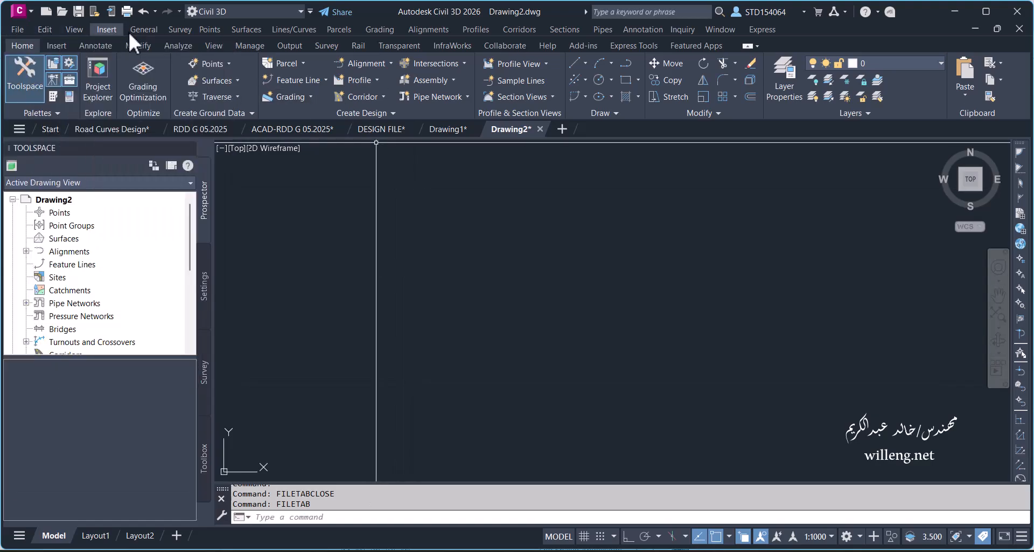
{"action": "left_click", "coordinate": [311, 12]}
{"action": "left_click", "coordinate": [311, 12]}
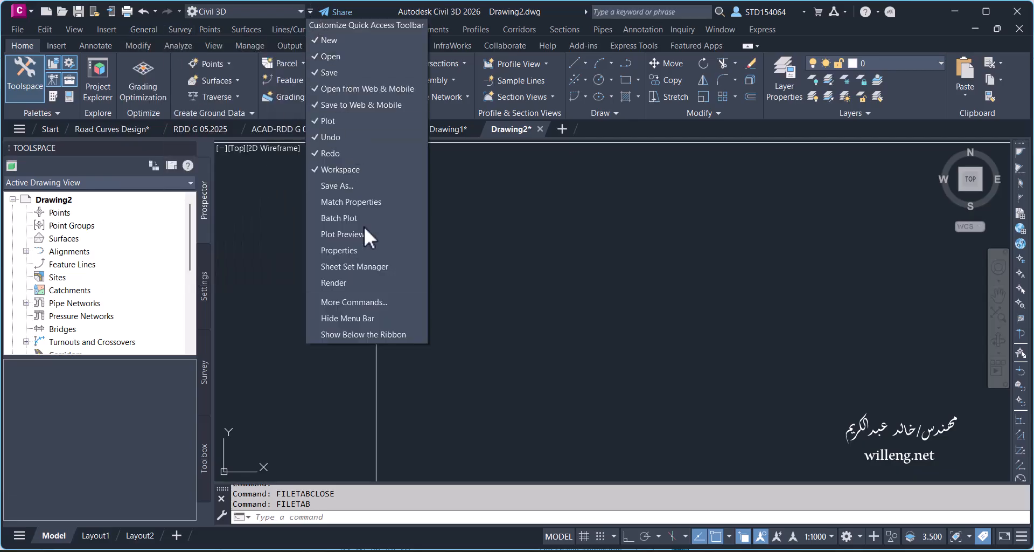
{"action": "left_click", "coordinate": [386, 319]}
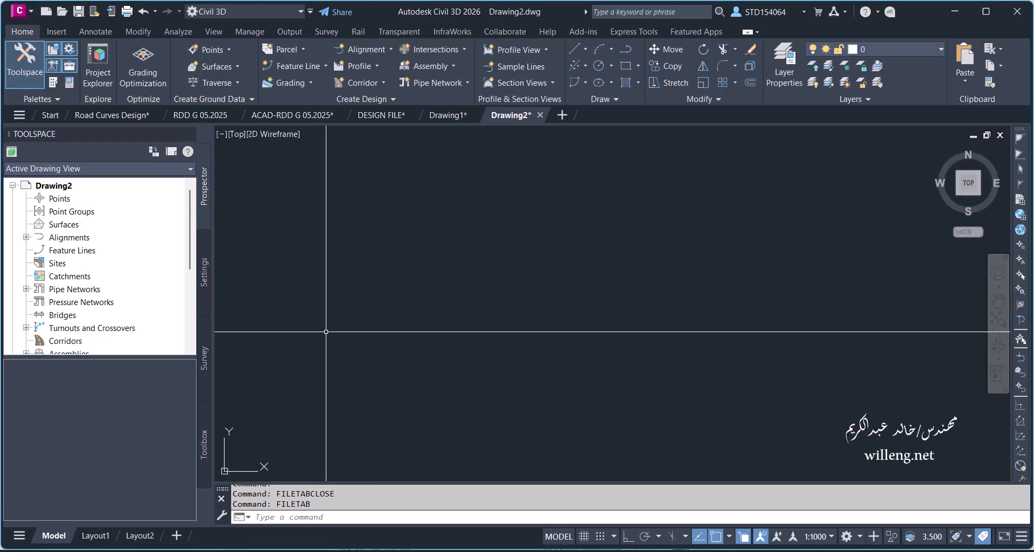
{"action": "left_click", "coordinate": [311, 11]}
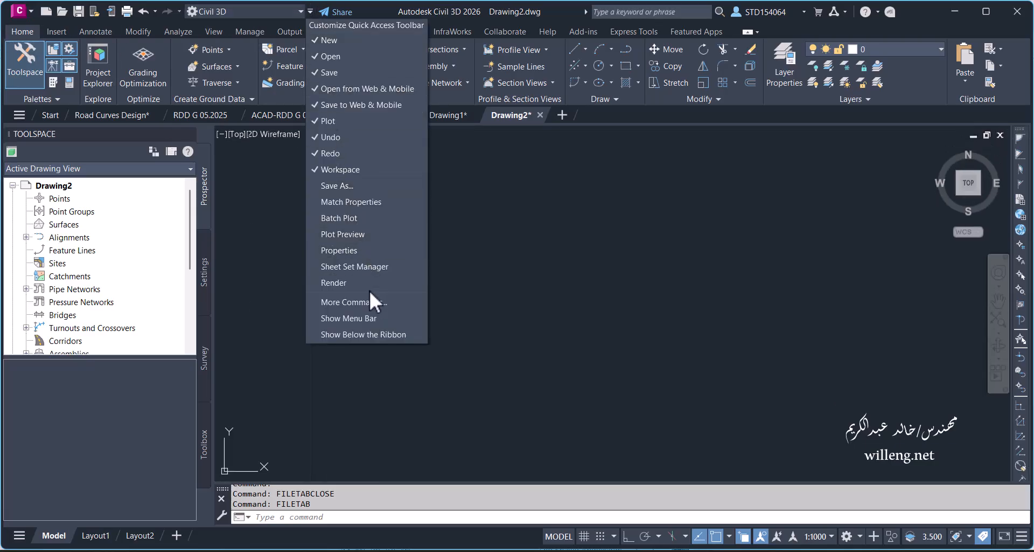
{"action": "left_click", "coordinate": [370, 318]}
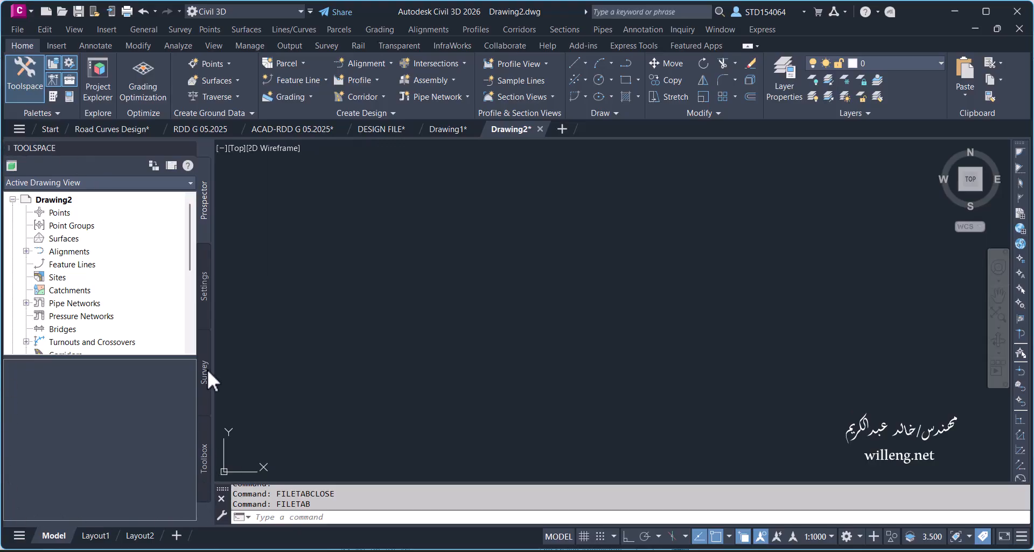
Look through the Toolspace's Toolbox, Survey, Settings and Prospector views
{"action": "left_click", "coordinate": [31, 77]}
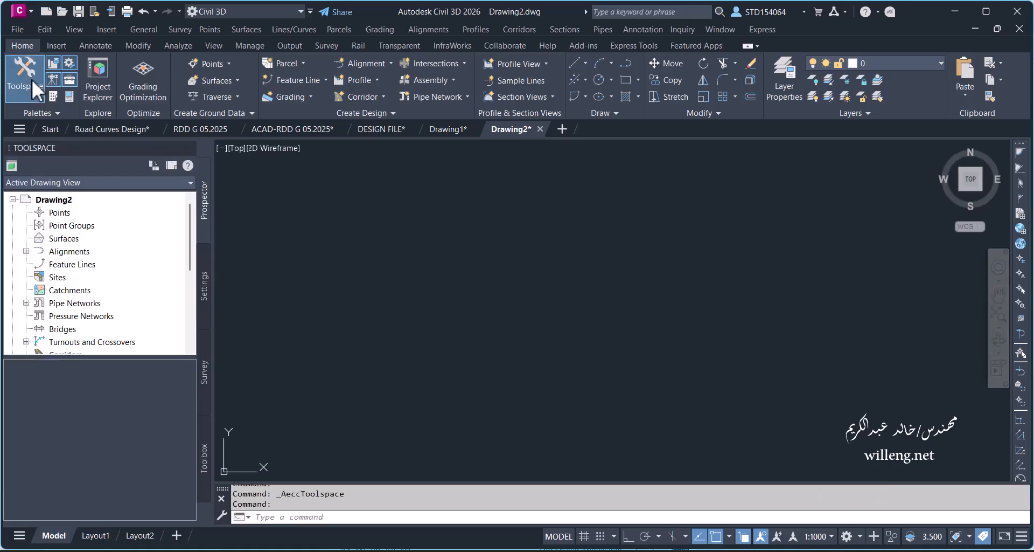
{"action": "left_click", "coordinate": [205, 448]}
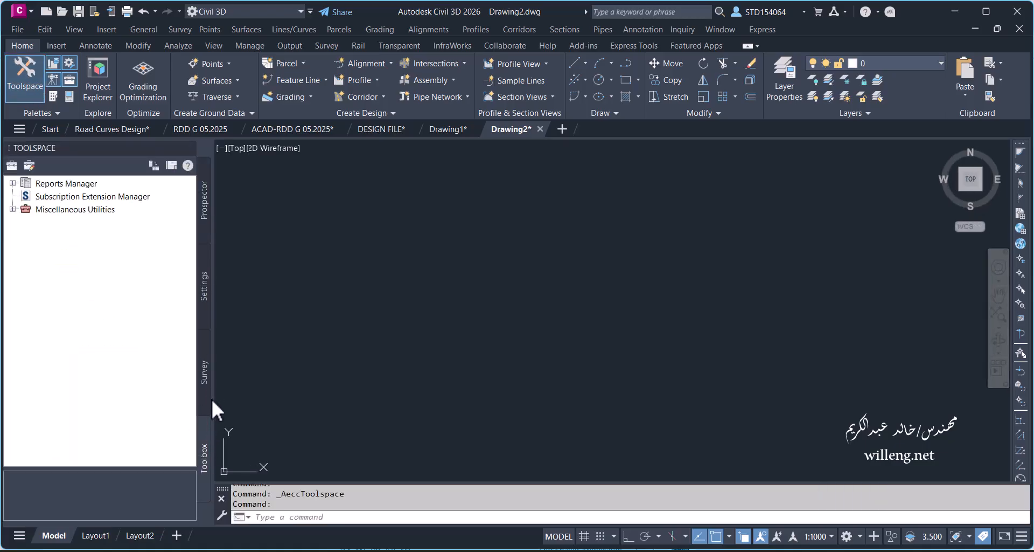
{"action": "left_click", "coordinate": [210, 391]}
{"action": "left_click", "coordinate": [208, 309]}
{"action": "left_click", "coordinate": [200, 444]}
{"action": "left_click", "coordinate": [211, 377]}
{"action": "left_click", "coordinate": [203, 294]}
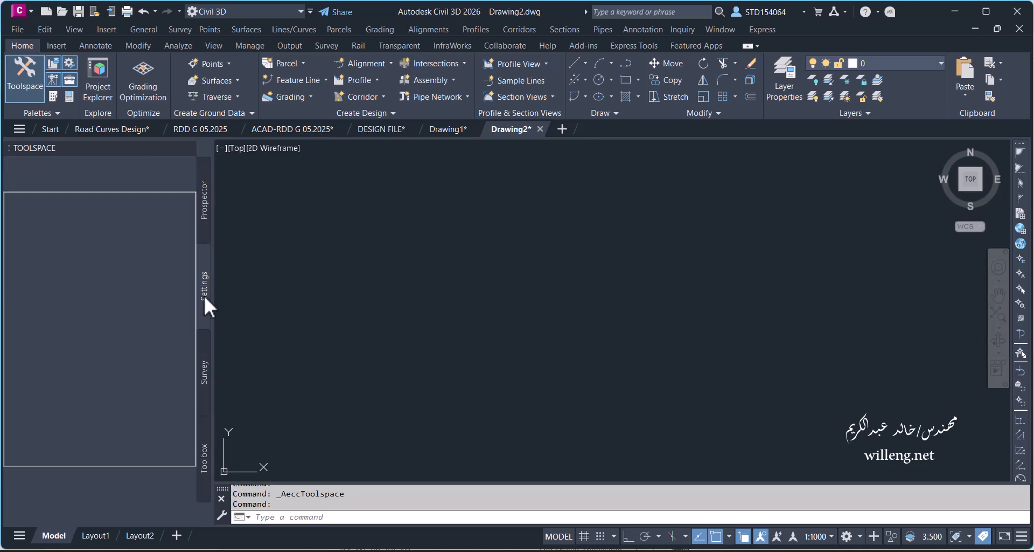
{"action": "left_click", "coordinate": [207, 219]}
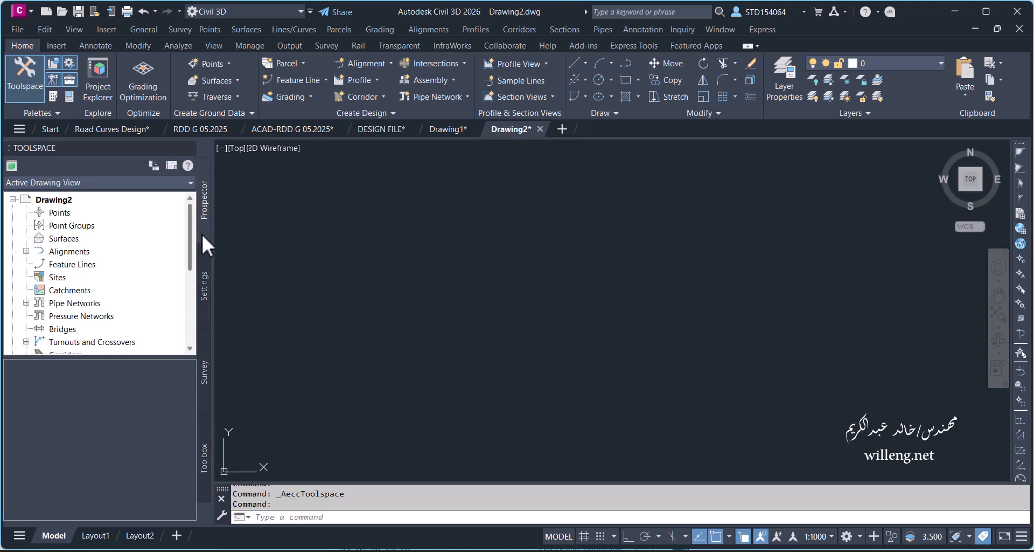
Turn off the Prospector, Survey, Settings and Toolbox views so the Toolspace closes
{"action": "left_click", "coordinate": [52, 63]}
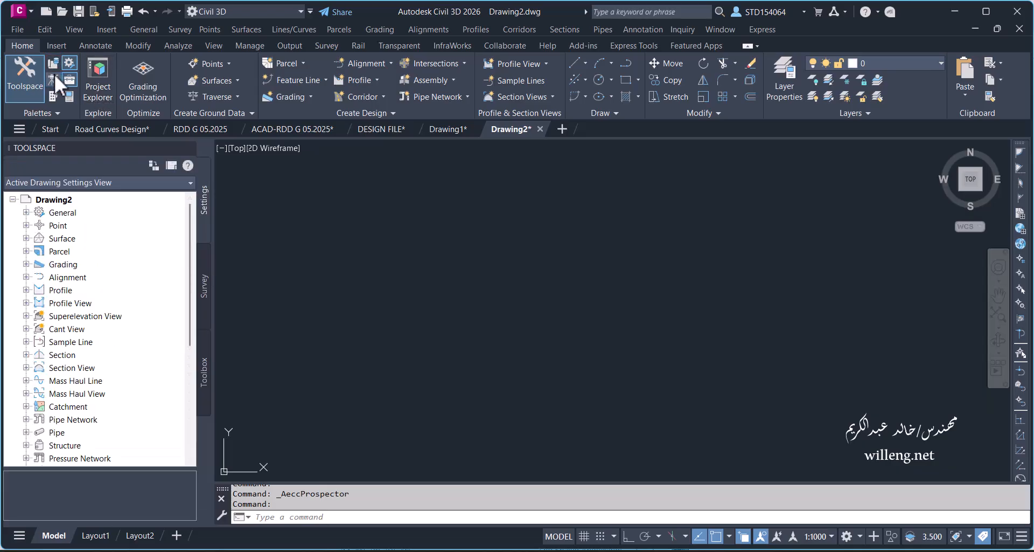
{"action": "left_click", "coordinate": [54, 76]}
{"action": "left_click", "coordinate": [68, 62]}
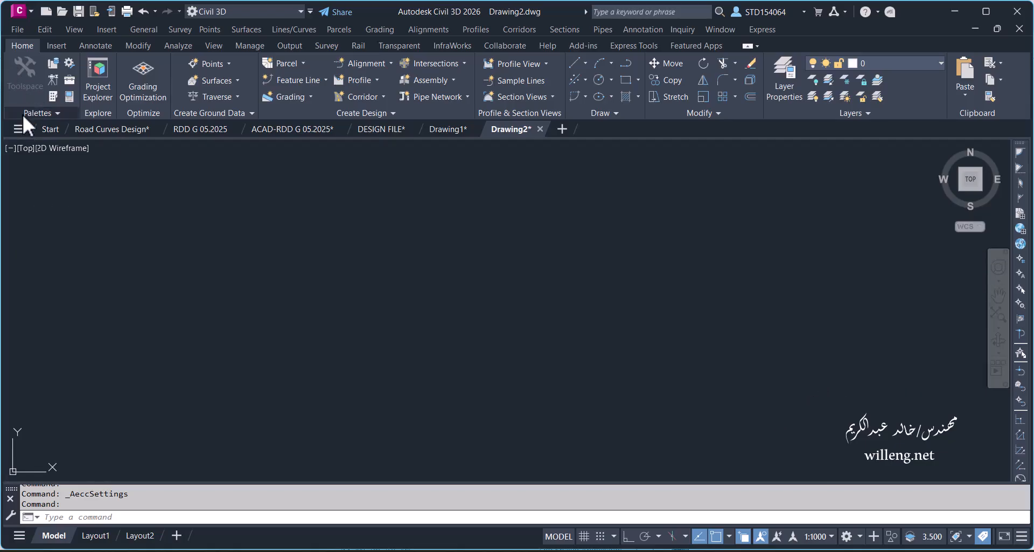
Turn the Prospector and Settings views back on in the Toolspace and switch to Prospector
{"action": "left_click", "coordinate": [53, 63]}
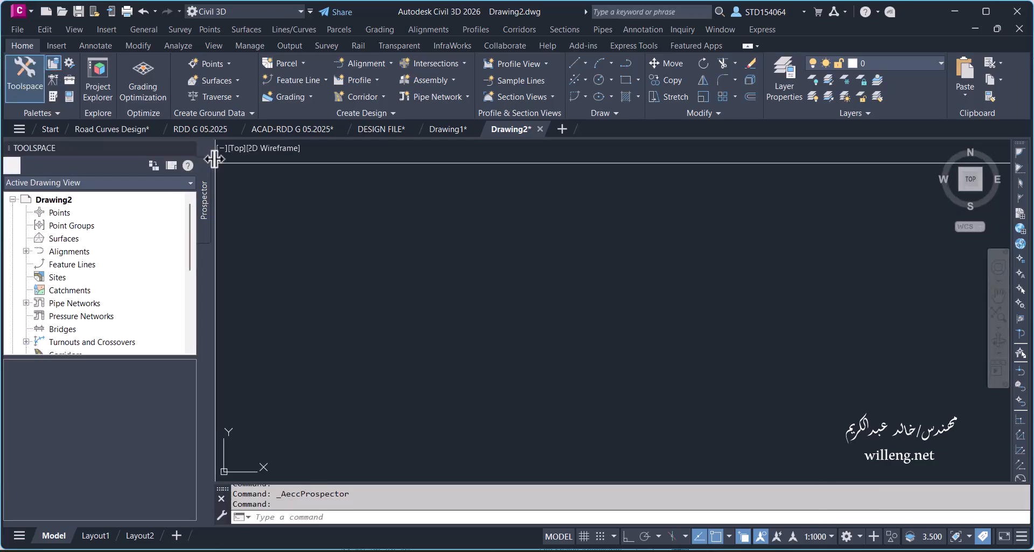
{"action": "left_click", "coordinate": [69, 63]}
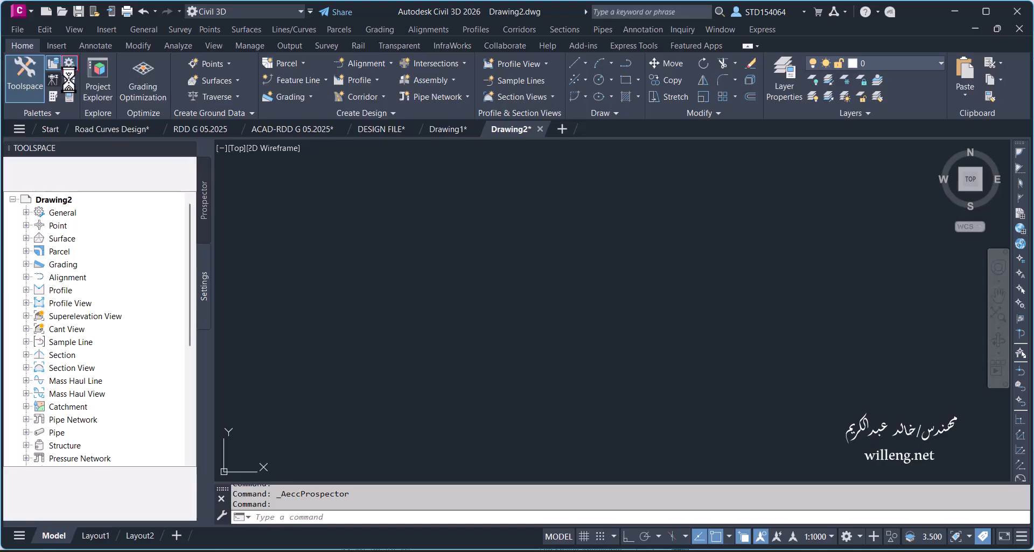
{"action": "left_click", "coordinate": [207, 230]}
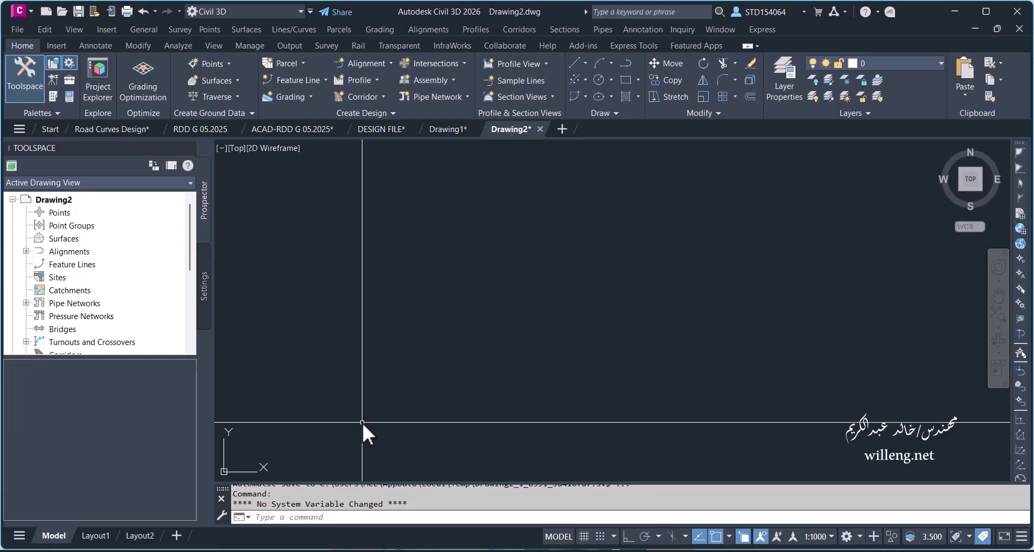
Start saving Drawing2 to check the Save Drawing As dialog, and cancel the save
{"action": "left_click", "coordinate": [17, 29]}
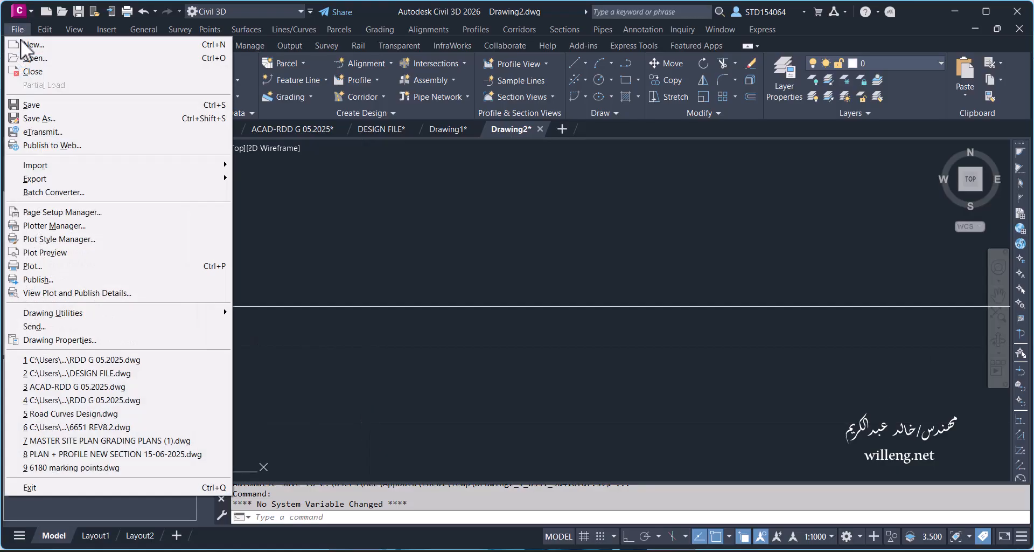
{"action": "left_click", "coordinate": [50, 109]}
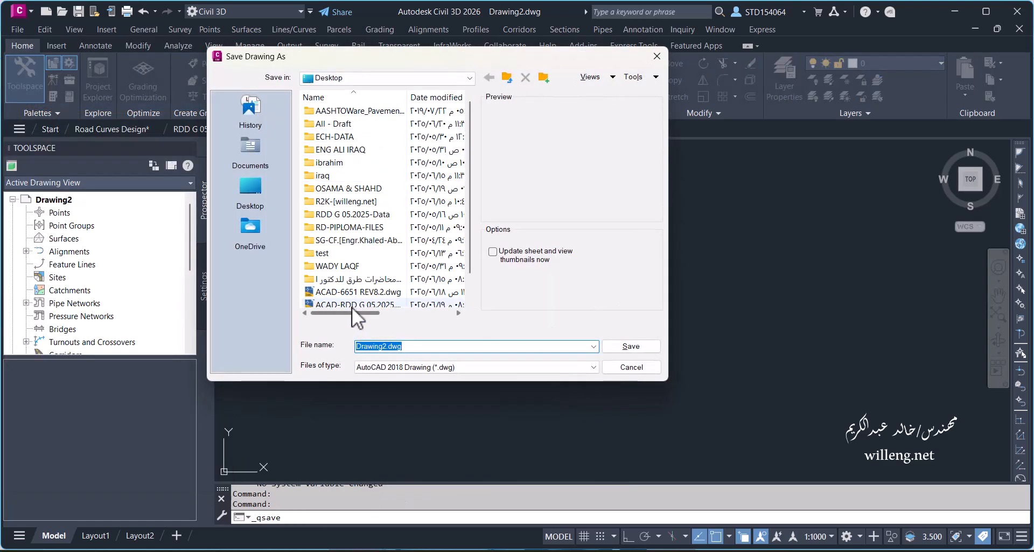
{"action": "left_click", "coordinate": [652, 61]}
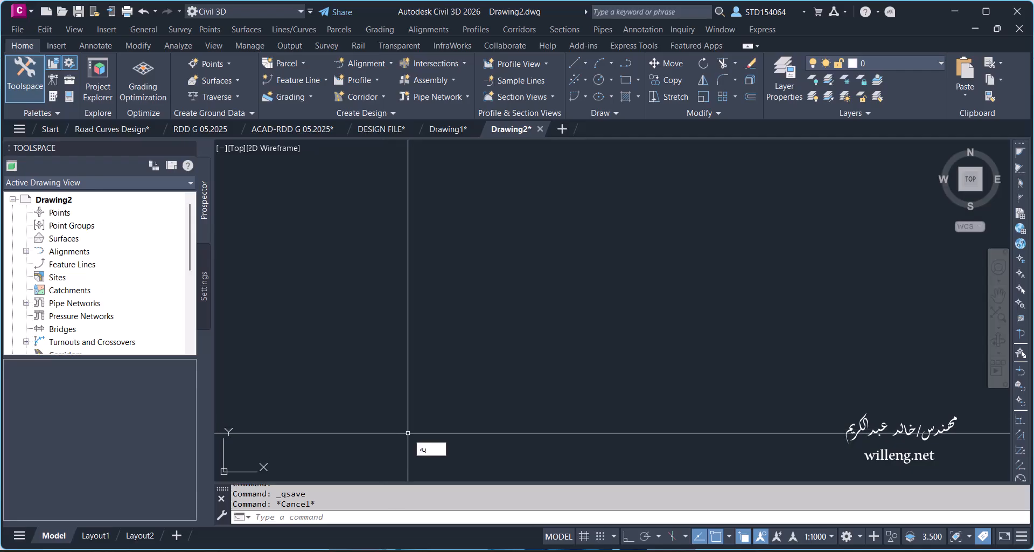
Set the FILEDIA system variable to 0
{"action": "type", "text": "filed"}
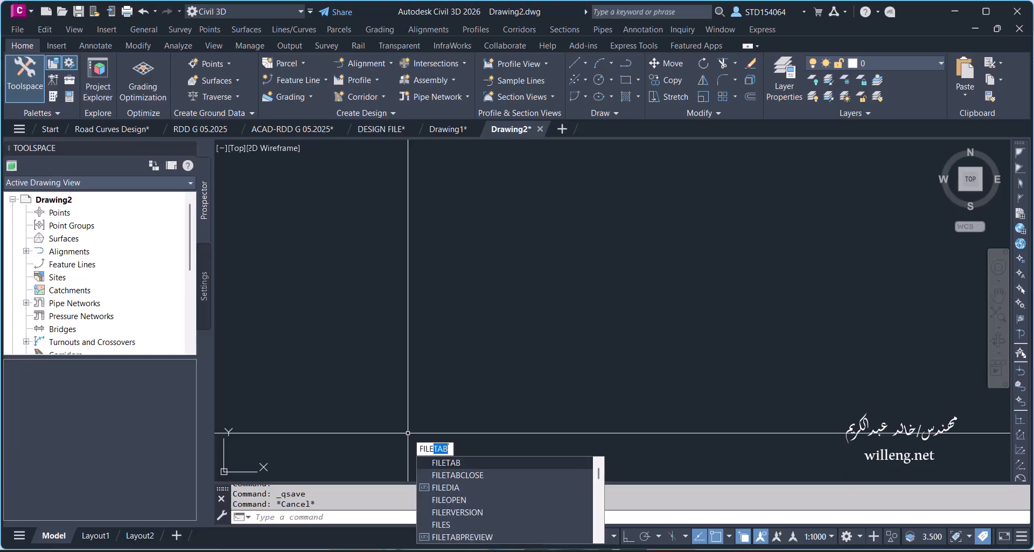
{"action": "type", "text": "ia"}
{"action": "key", "text": "Return"}
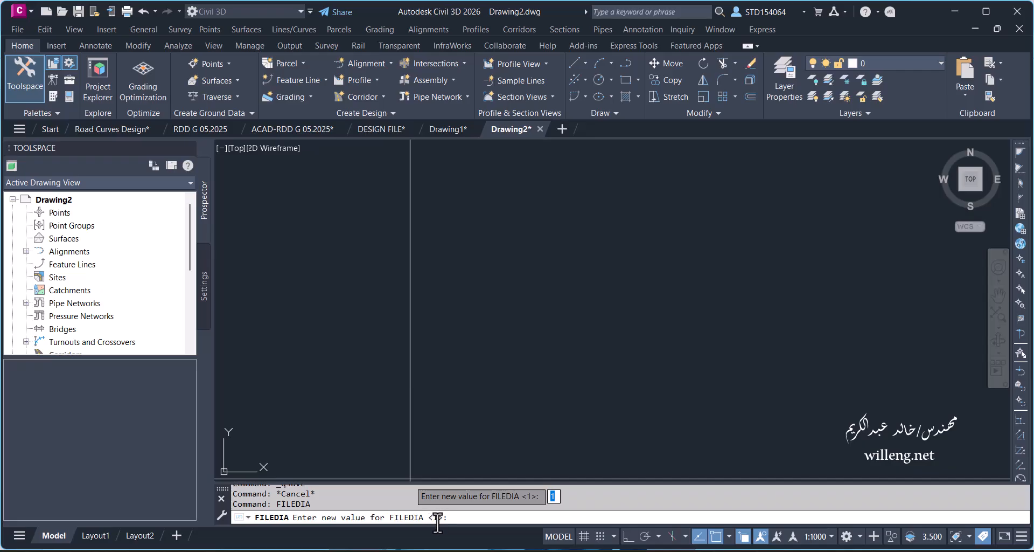
{"action": "type", "text": "0"}
{"action": "key", "text": "Return"}
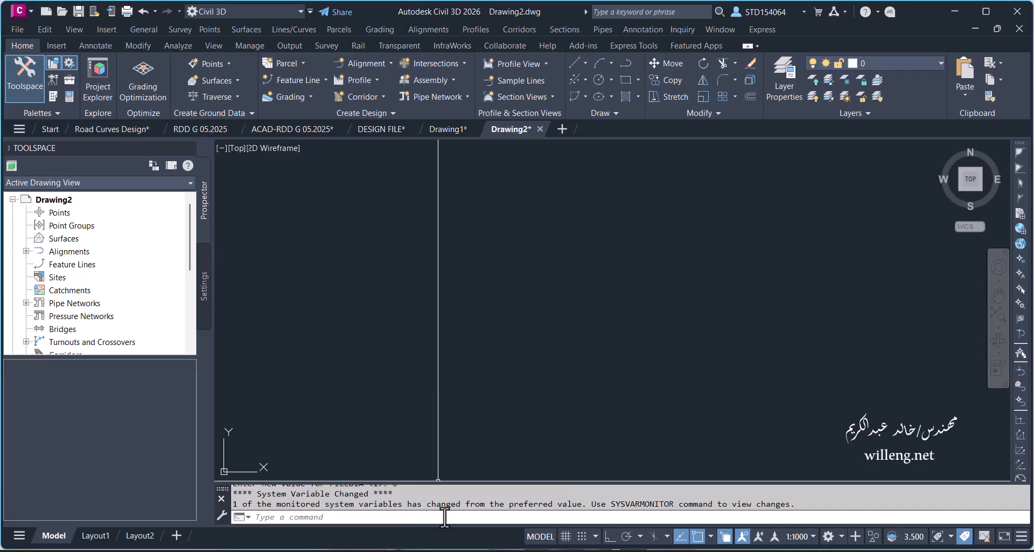
Start saving Drawing2 with file dialogs disabled to check the command line path prompt, and cancel the save
{"action": "left_click", "coordinate": [15, 29]}
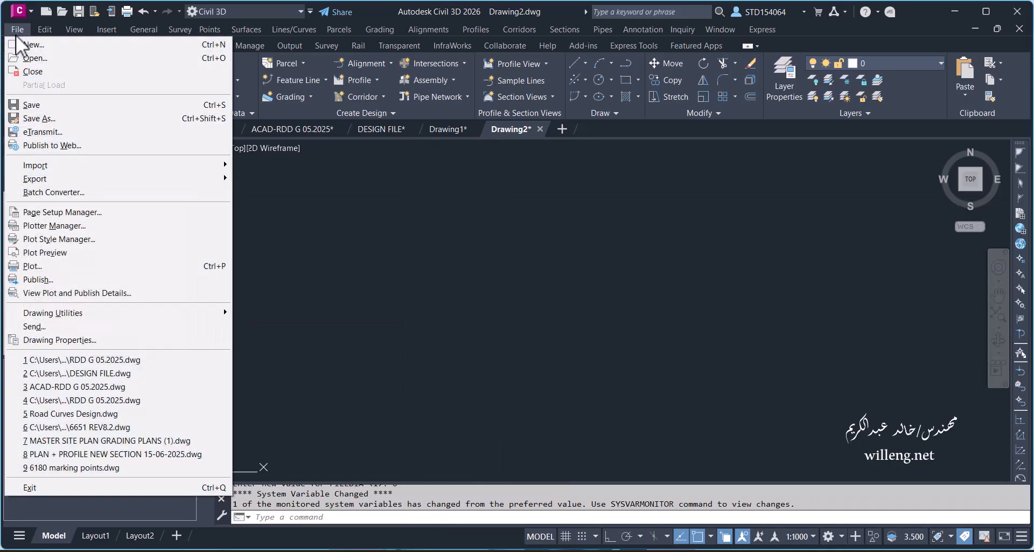
{"action": "left_click", "coordinate": [54, 108]}
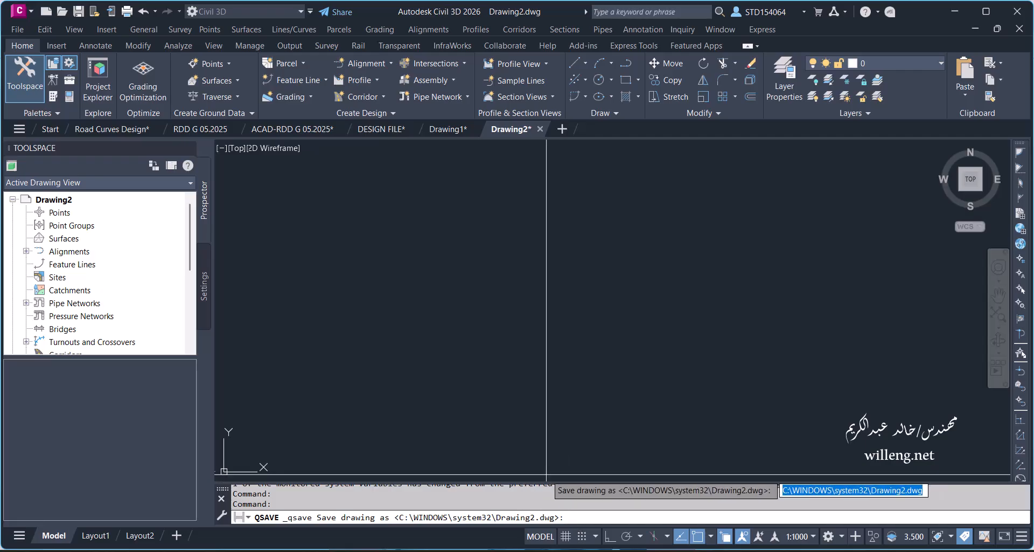
{"action": "key", "text": "Escape"}
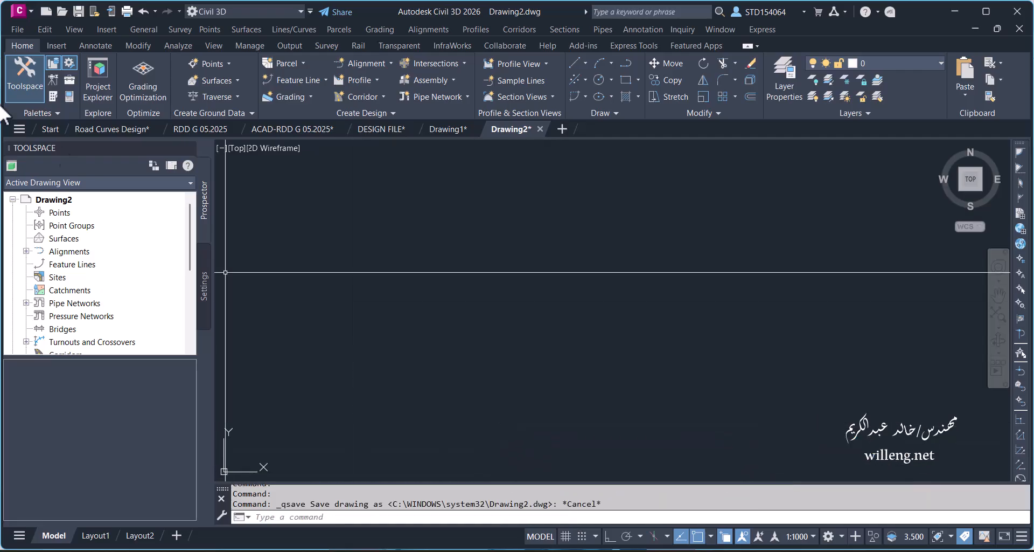
Set the FILEDIA system variable to 1 to turn the file dialogs back on
{"action": "left_click", "coordinate": [344, 515]}
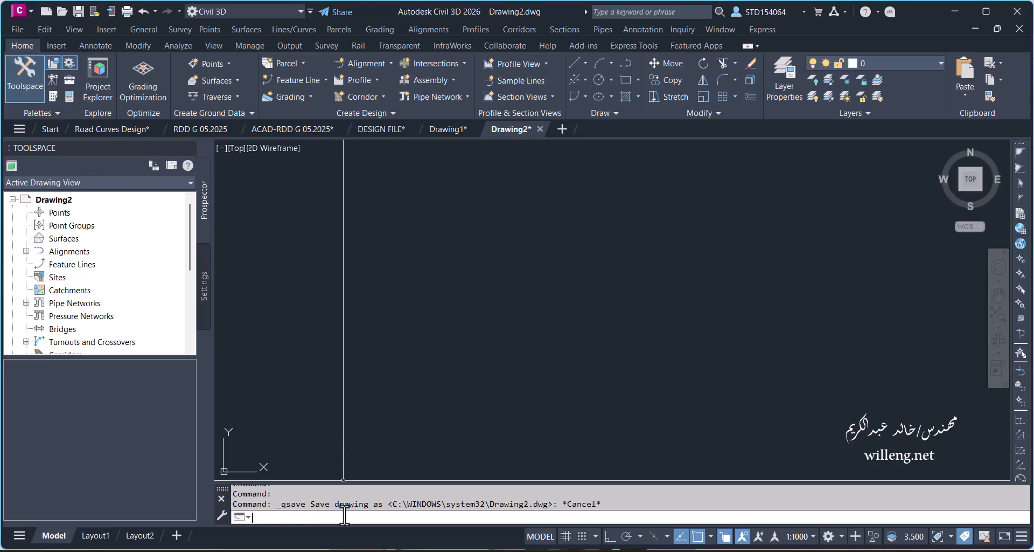
{"action": "type", "text": "file"}
{"action": "type", "text": "dia"}
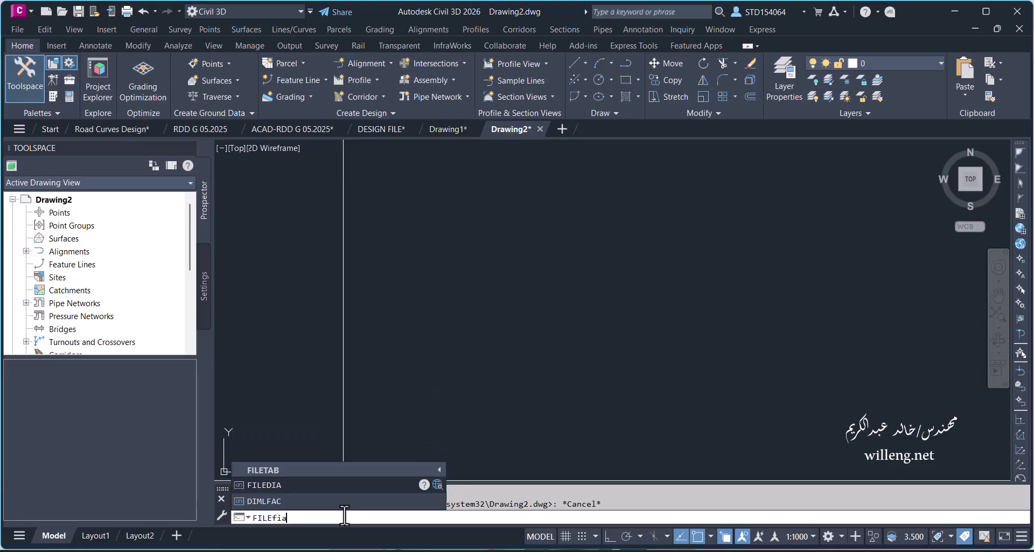
{"action": "key", "text": "Return"}
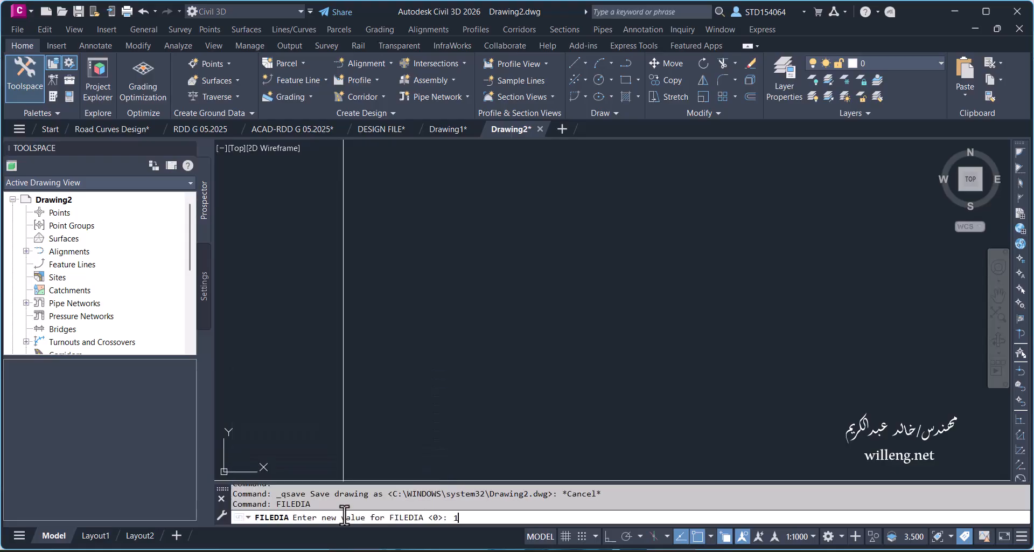
{"action": "type", "text": "1"}
{"action": "key", "text": "Return"}
{"action": "key", "text": "Escape"}
Toggle the Prospector, Settings and Toolbox views of the Toolspace and return to the Prospector view
{"action": "left_click", "coordinate": [21, 31]}
{"action": "left_click", "coordinate": [44, 100]}
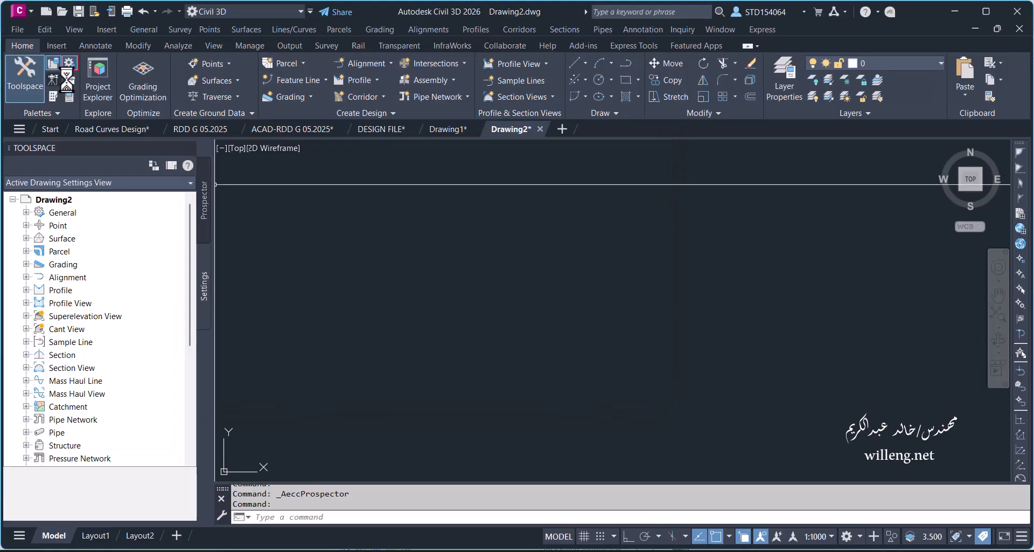
{"action": "left_click", "coordinate": [68, 79]}
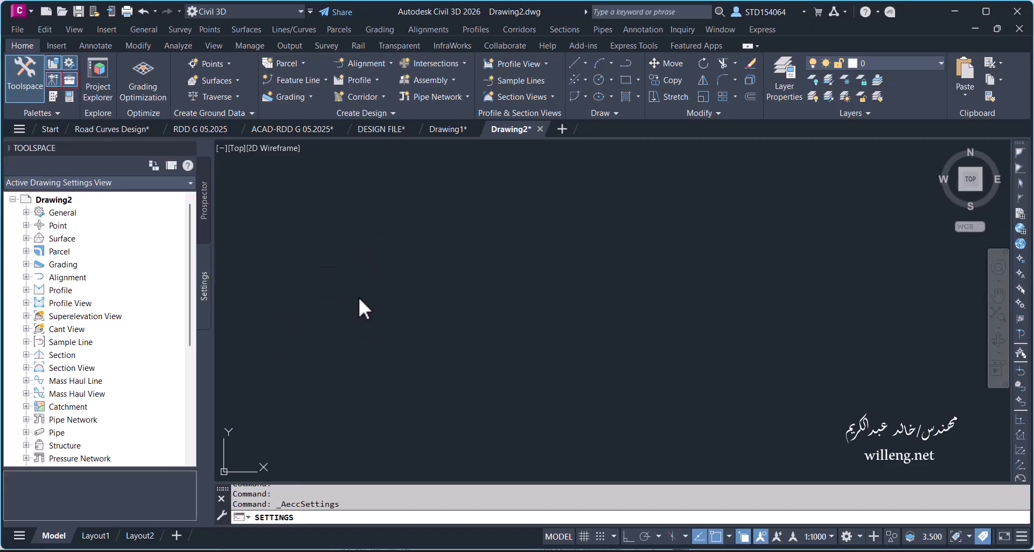
{"action": "left_click", "coordinate": [69, 80]}
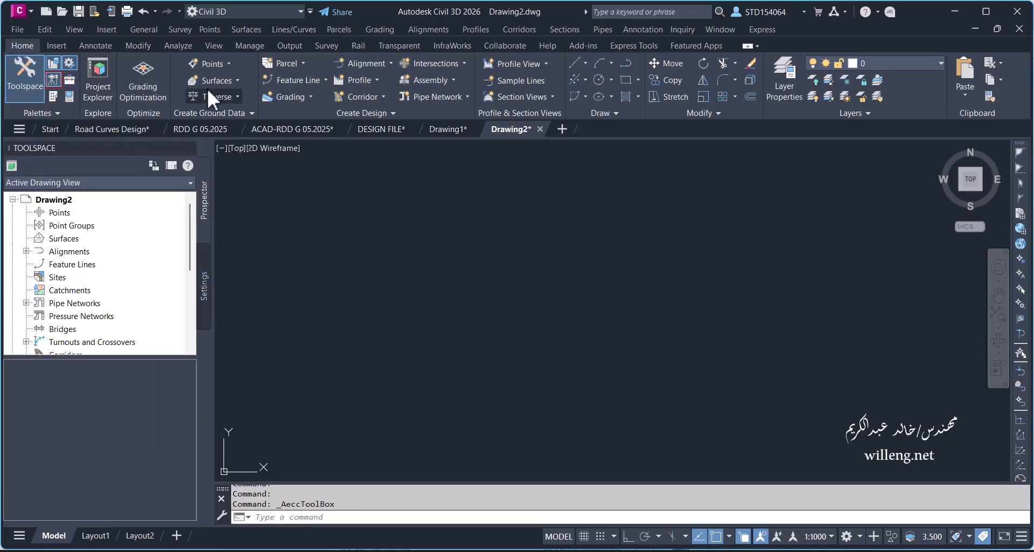
{"action": "left_click", "coordinate": [360, 299]}
Browse the Insert and Home ribbon tabs, minimize the ribbon to panel buttons, and preview the Palettes panel
{"action": "left_click", "coordinate": [60, 45]}
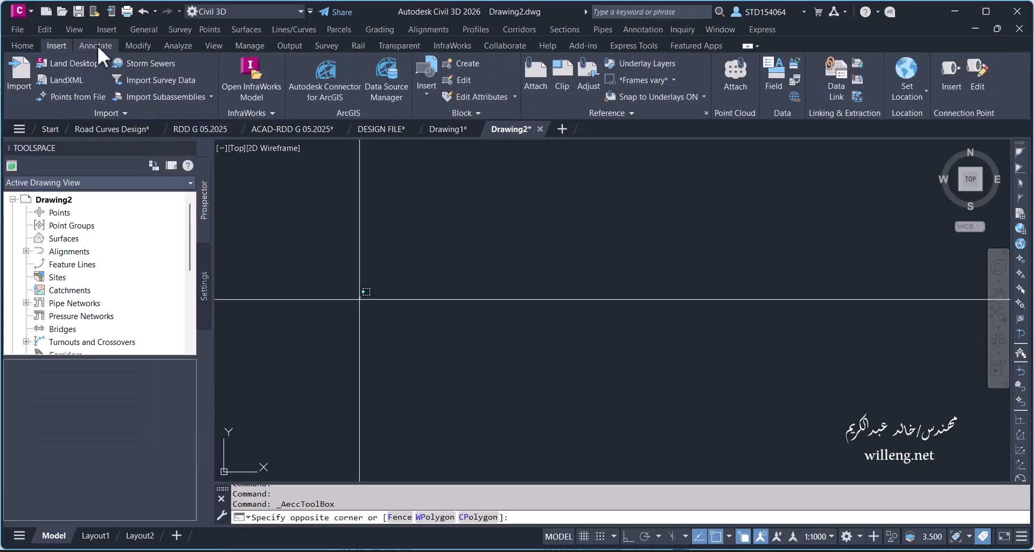
{"action": "left_click", "coordinate": [22, 45]}
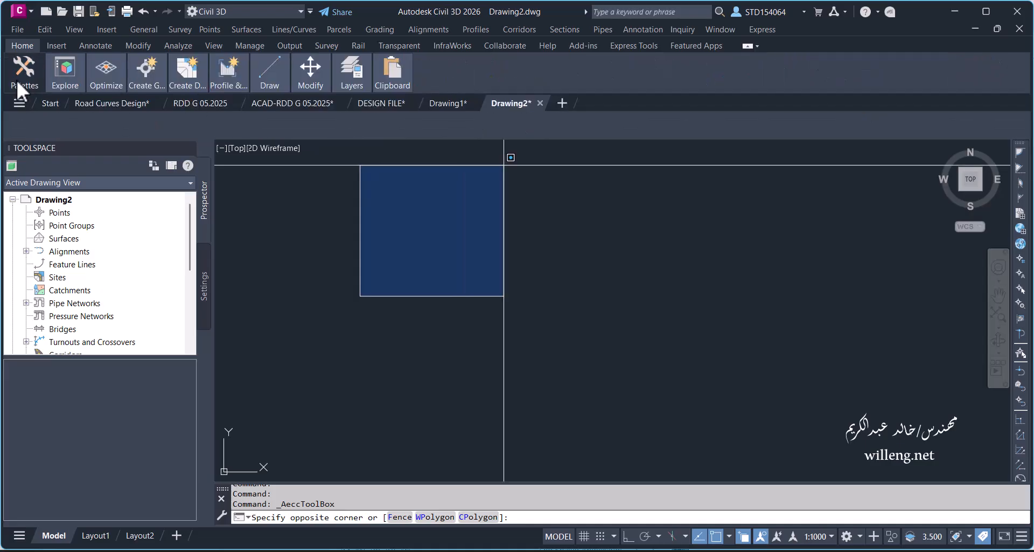
{"action": "mouse_move", "coordinate": [17, 80]}
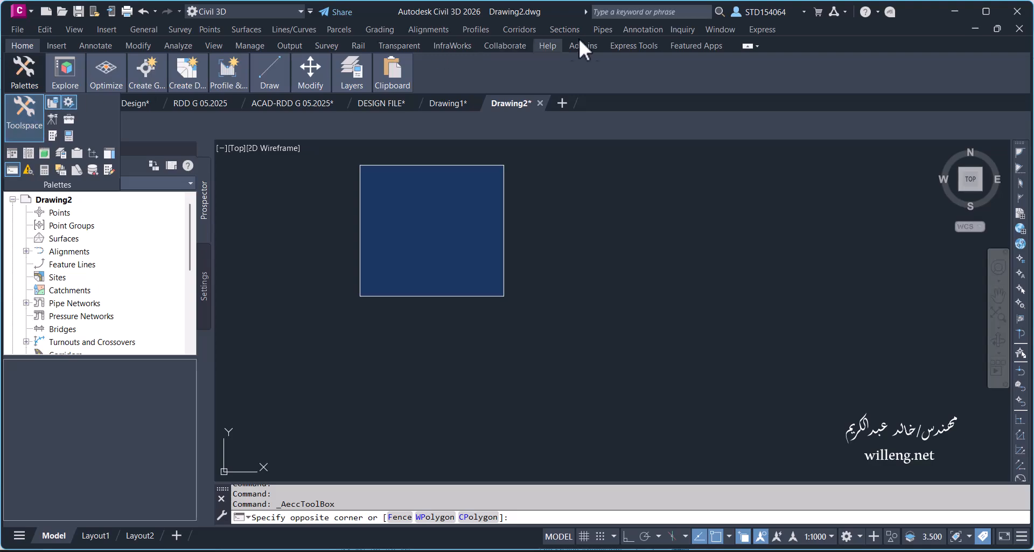
Minimize the ribbon to panel titles and on to tabs only, and restore the full ribbon
{"action": "left_click", "coordinate": [747, 46]}
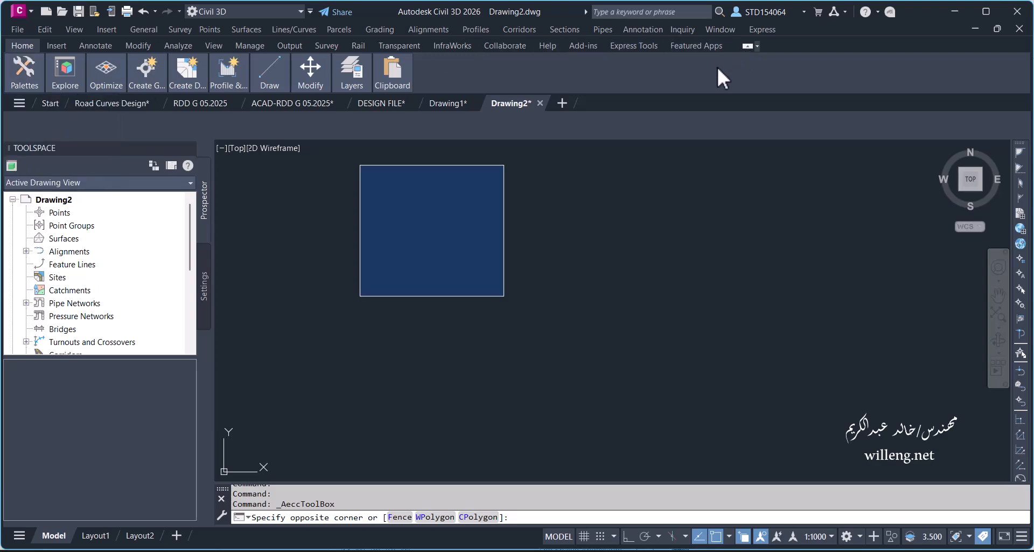
{"action": "mouse_move", "coordinate": [13, 58]}
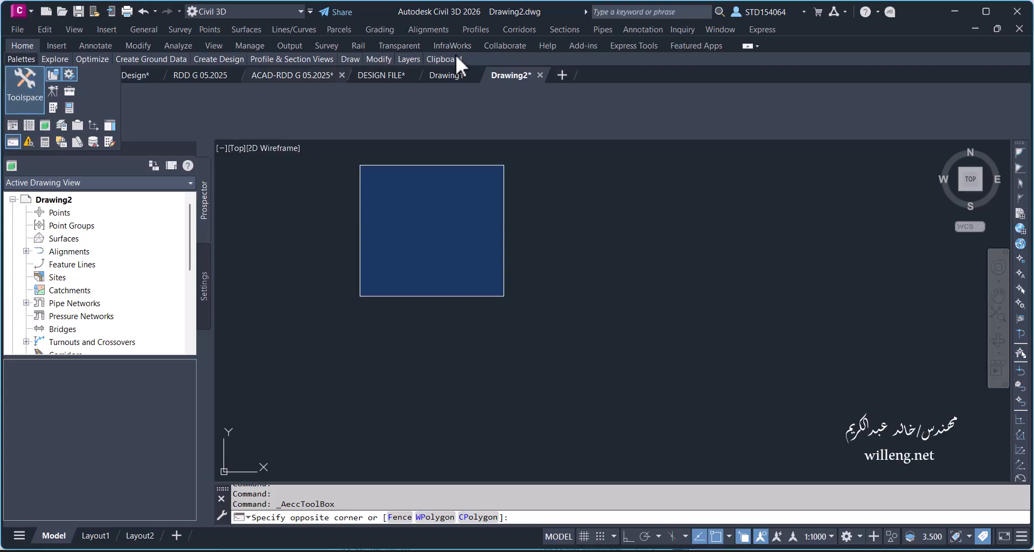
{"action": "left_click", "coordinate": [747, 46]}
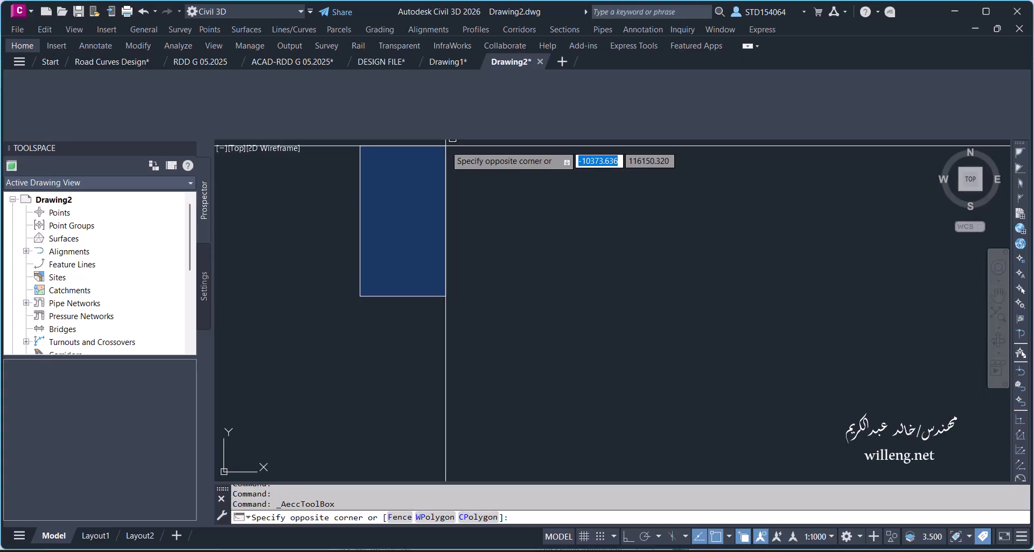
{"action": "left_click", "coordinate": [479, 247]}
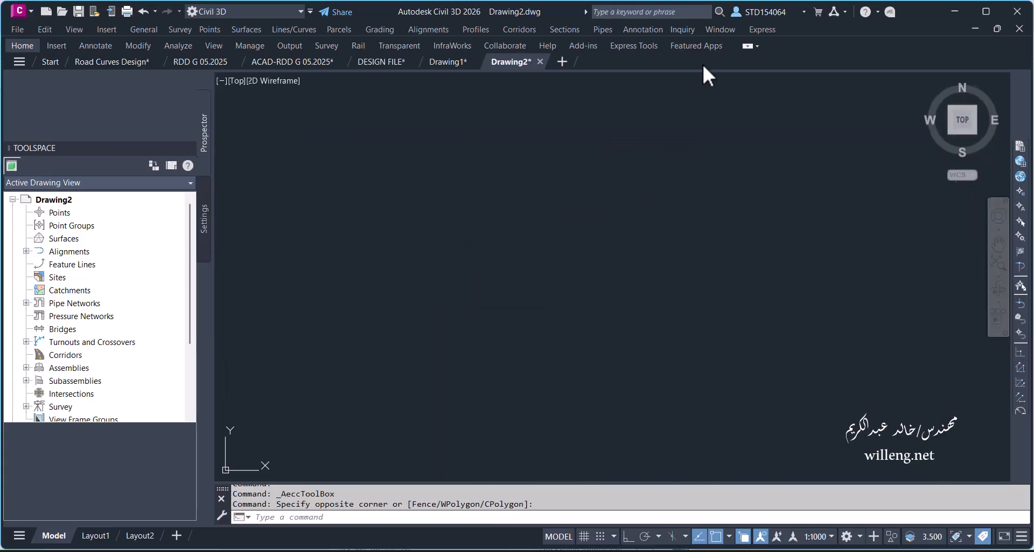
{"action": "left_click", "coordinate": [748, 46]}
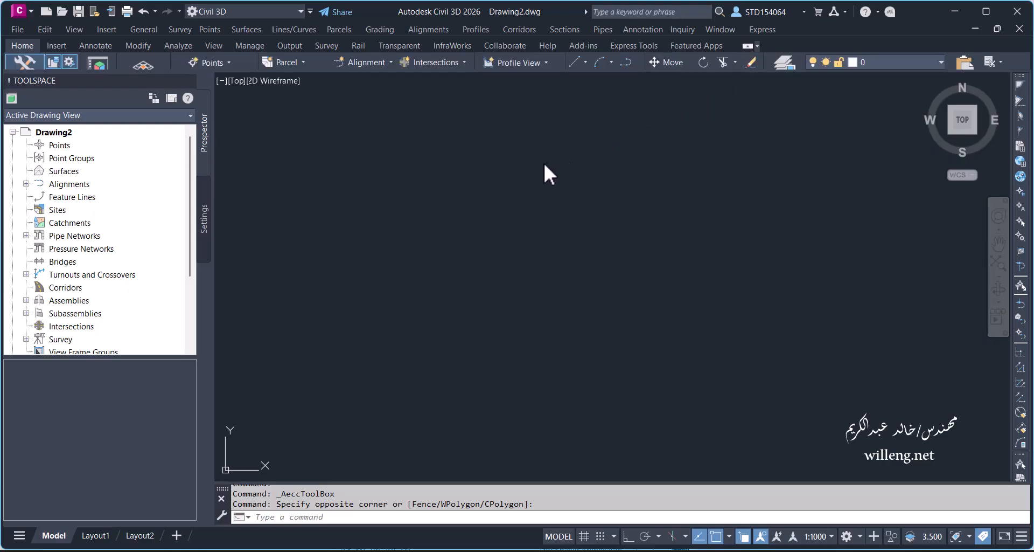